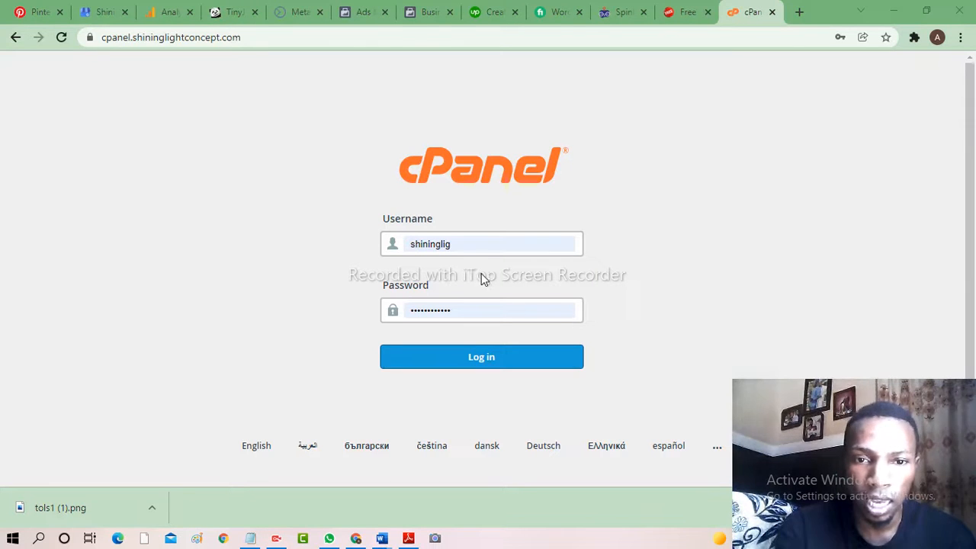
- Log in to the hosting account and scroll the cPanel dashboard past Email to Files and Databases
click(486, 365)
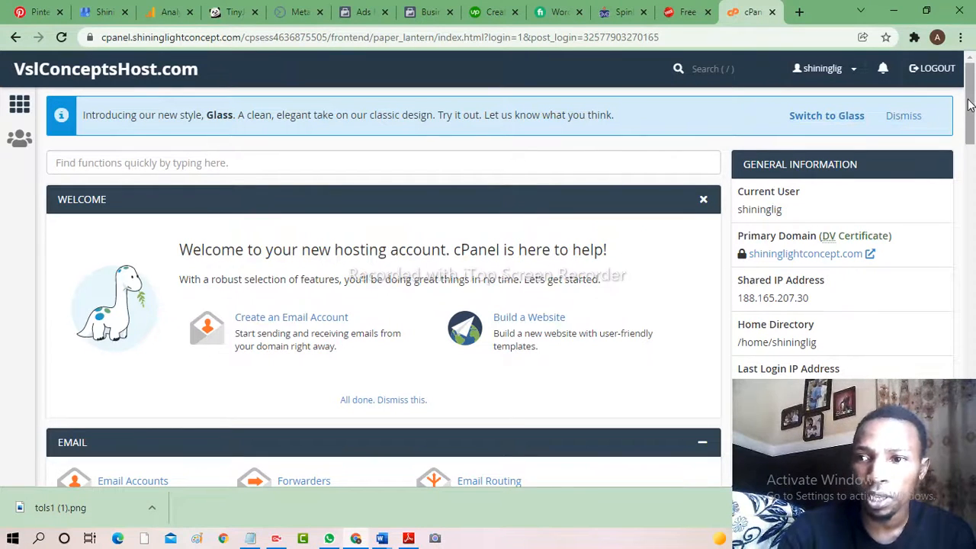
scroll(970, 118, down, 1)
drag(971, 119, 973, 160)
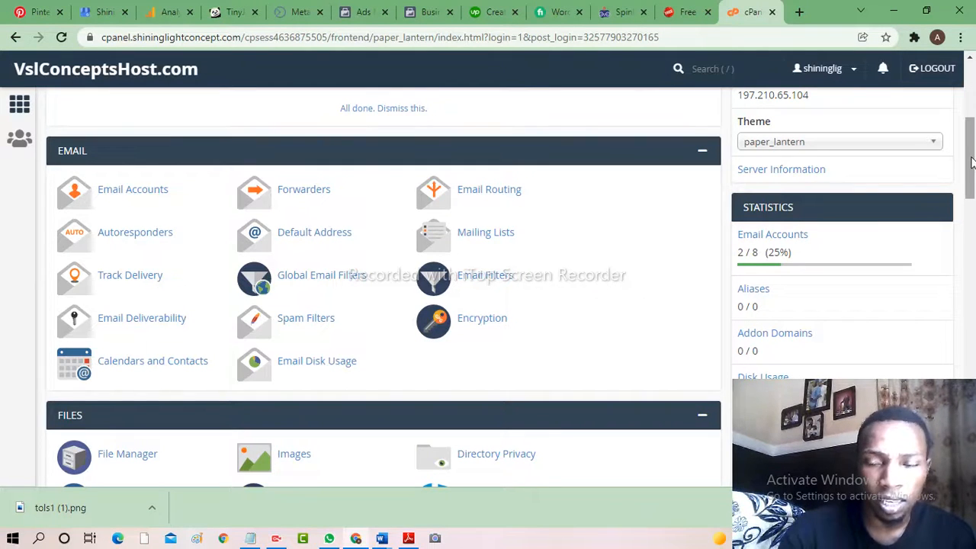
drag(973, 162, 973, 212)
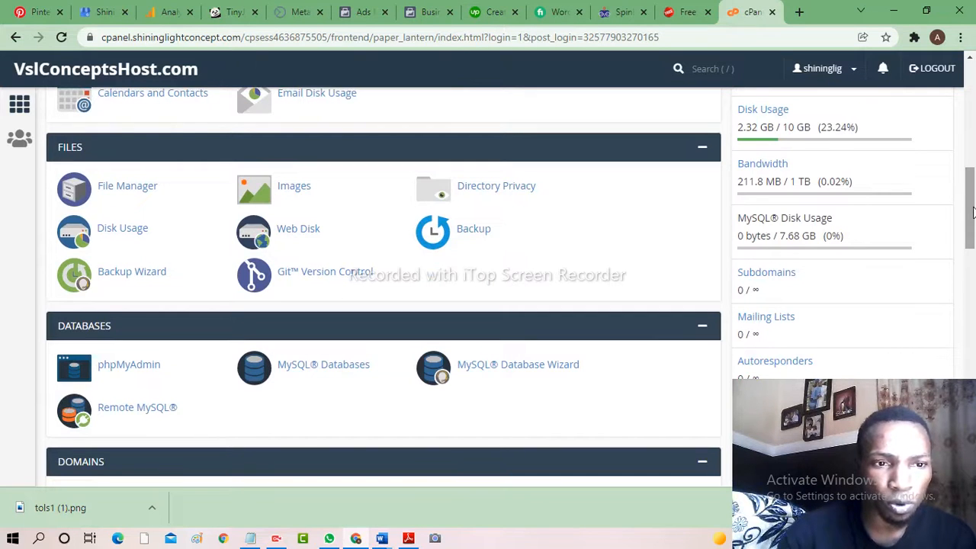
- Scroll the dashboard down to the Software section showing WordPress Manager by Softaculous
drag(973, 212, 973, 242)
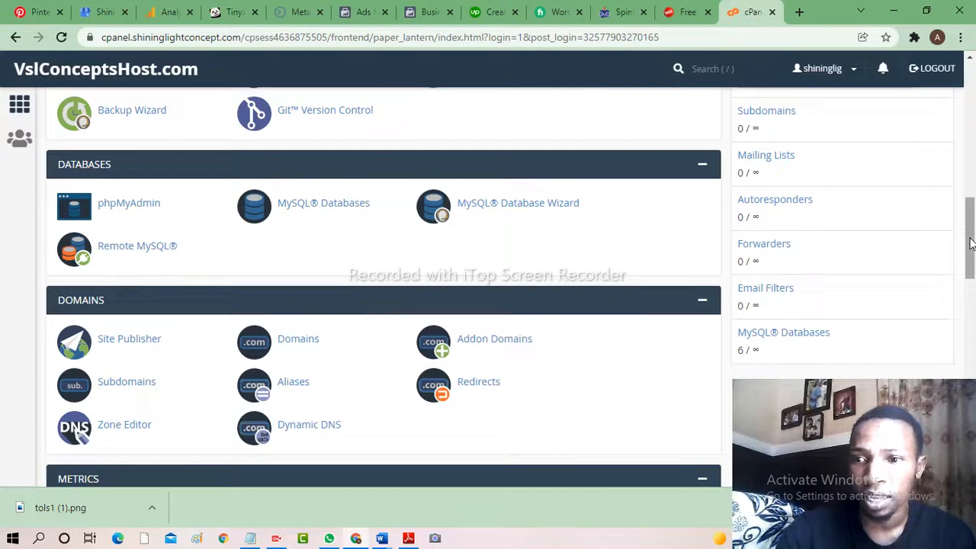
drag(971, 243, 971, 264)
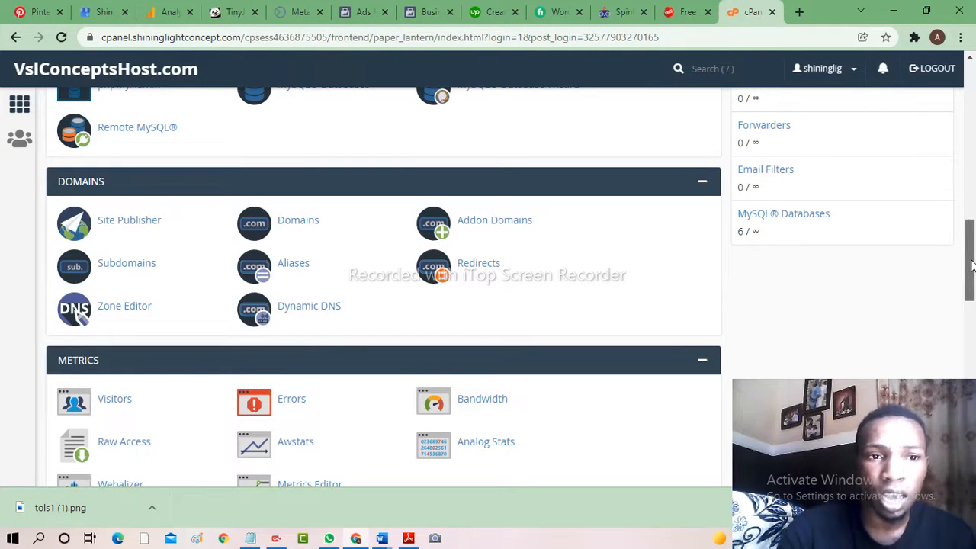
drag(971, 265, 971, 296)
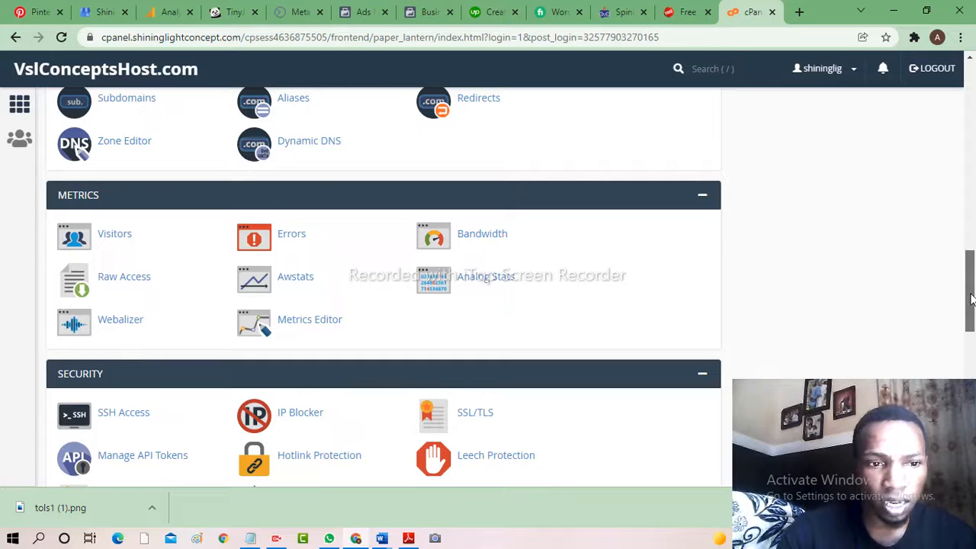
drag(972, 298, 973, 324)
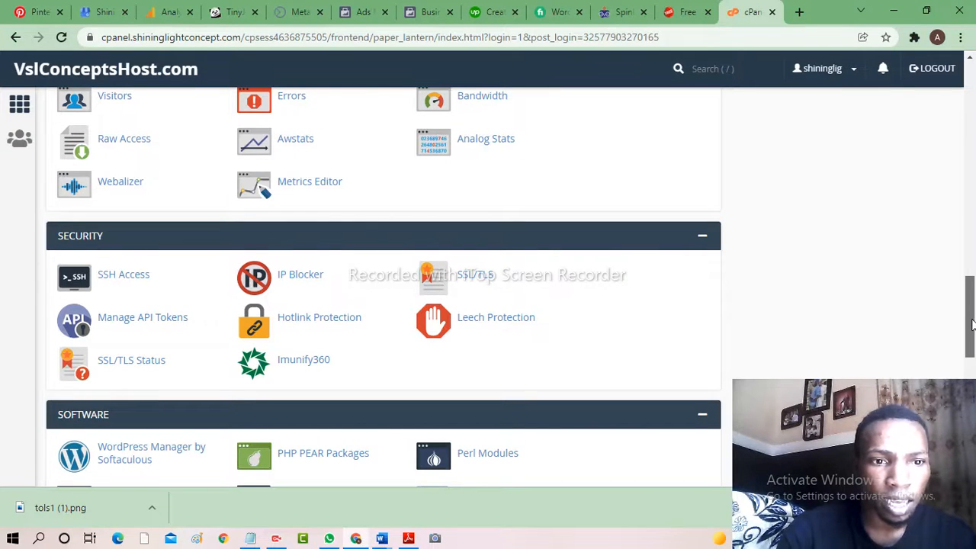
drag(972, 324, 972, 358)
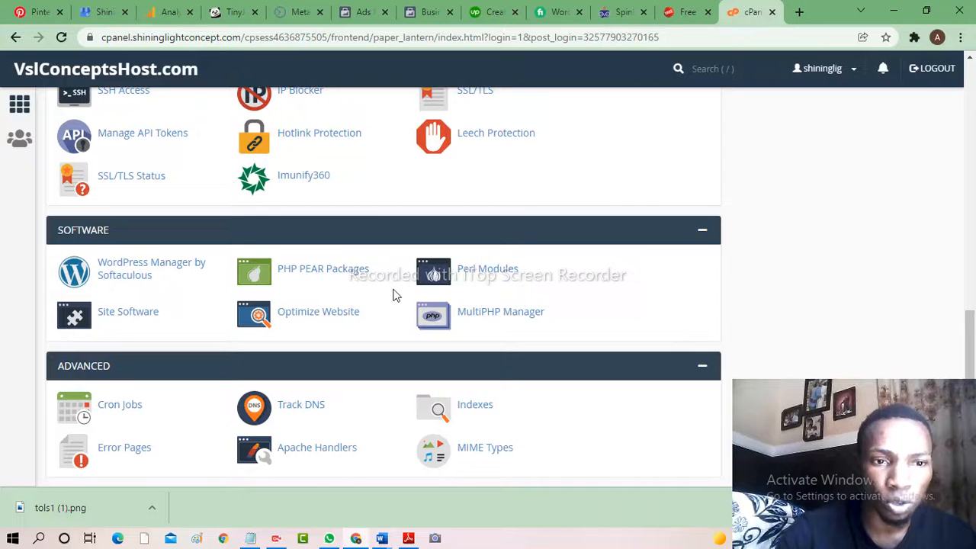
- Open WordPress Manager by Softaculous and review the existing installations (main site, /amaze, /vpp, /blog)
click(134, 268)
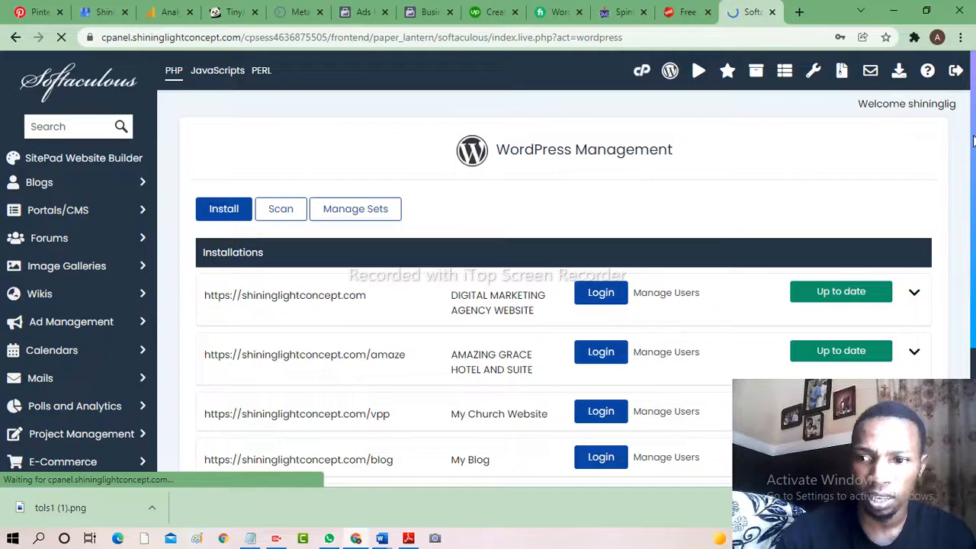
drag(973, 140, 974, 193)
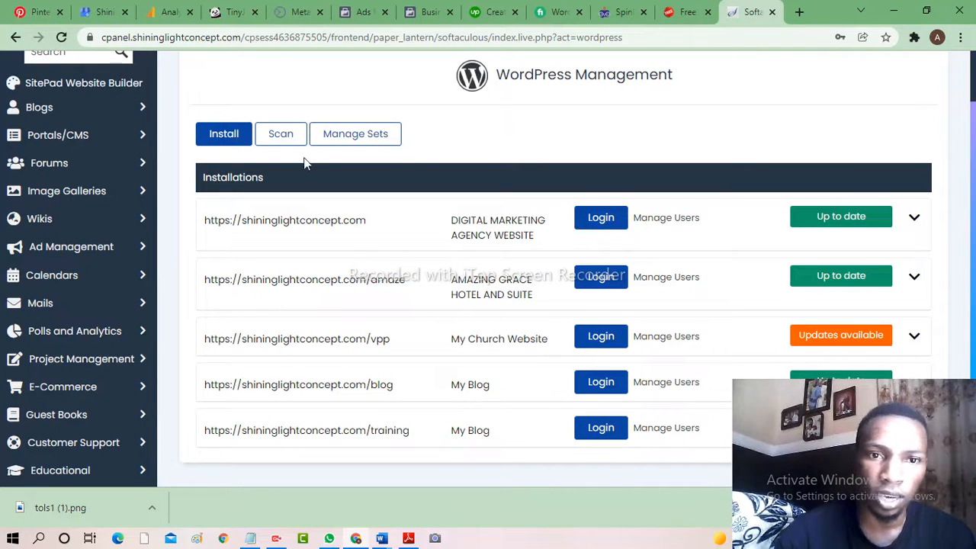
- Start a new WordPress install and view its Software Setup defaults (domain, directory wp, version 5.9)
click(221, 142)
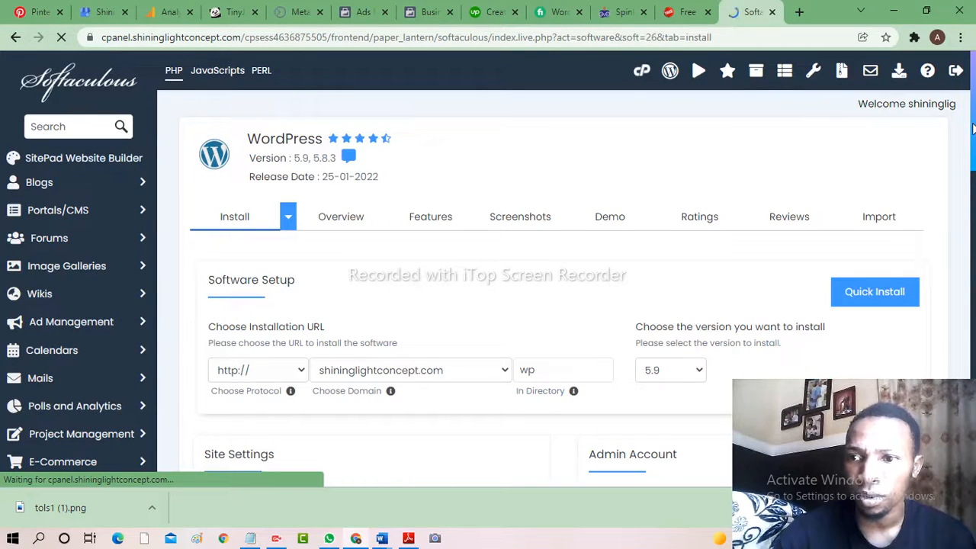
drag(973, 131, 973, 186)
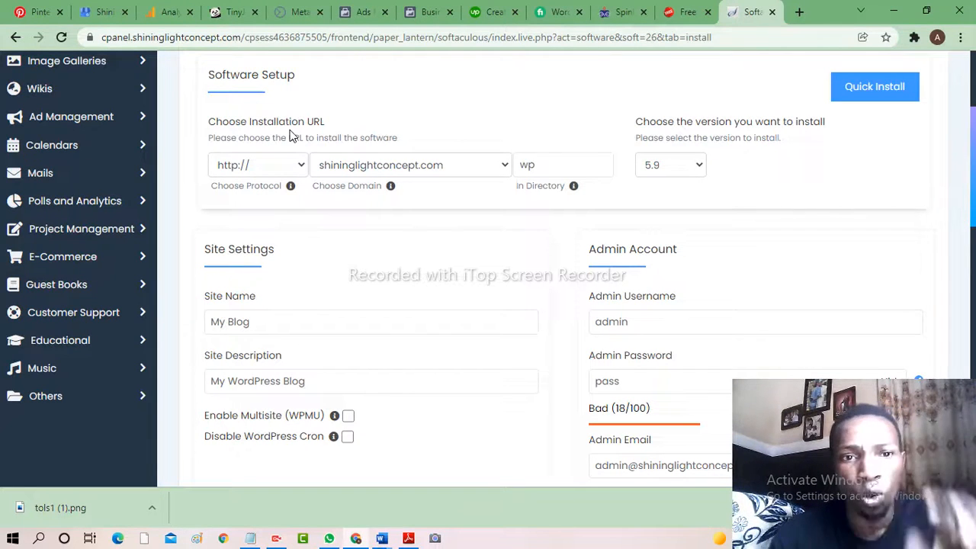
click(301, 169)
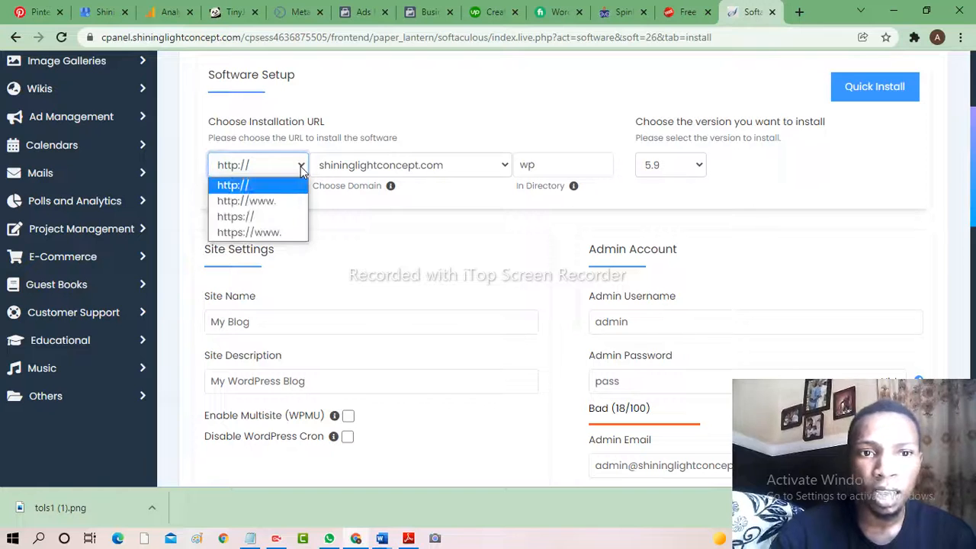
click(246, 218)
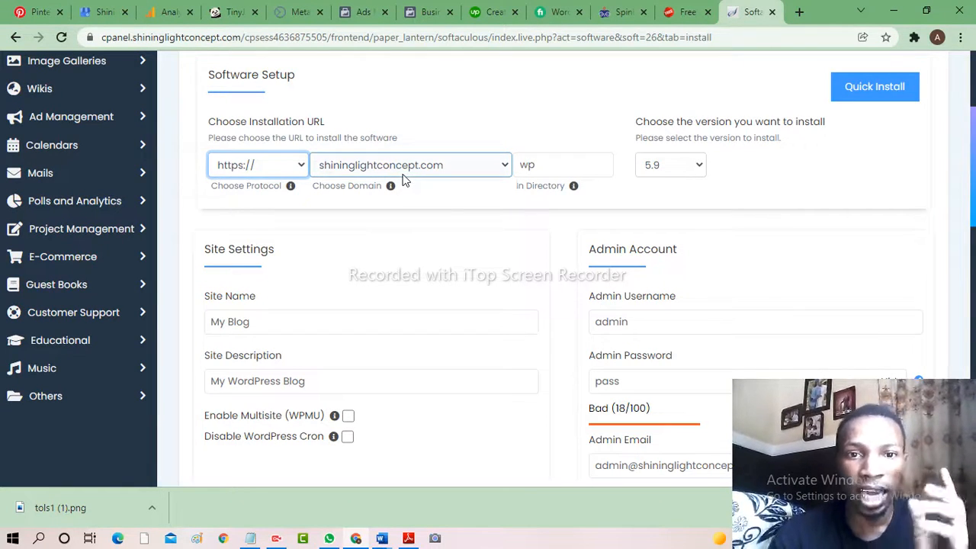
- Place the cursor in the In Directory field to edit the wp folder name
click(536, 165)
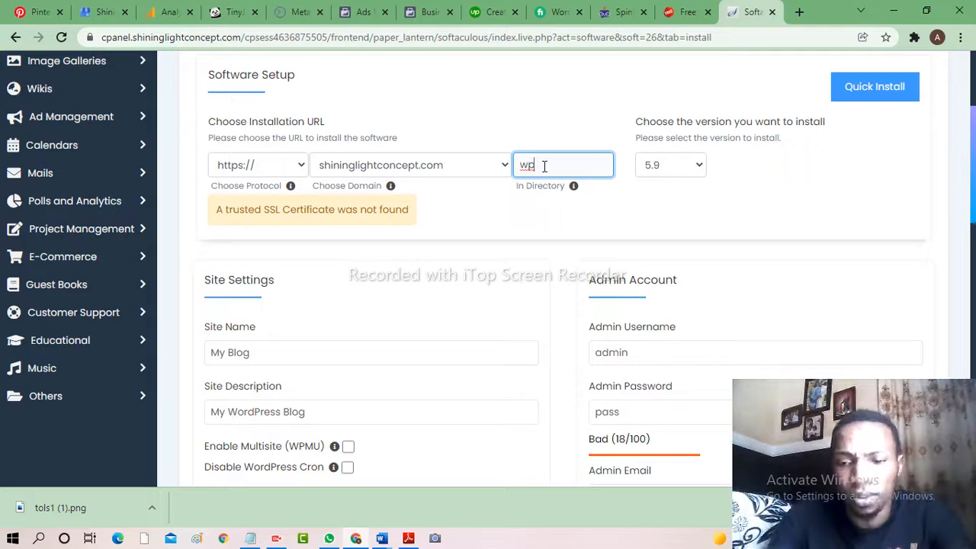
- Change the install directory from wp to 'hotellll'
key(BackSpace)
key(BackSpace)
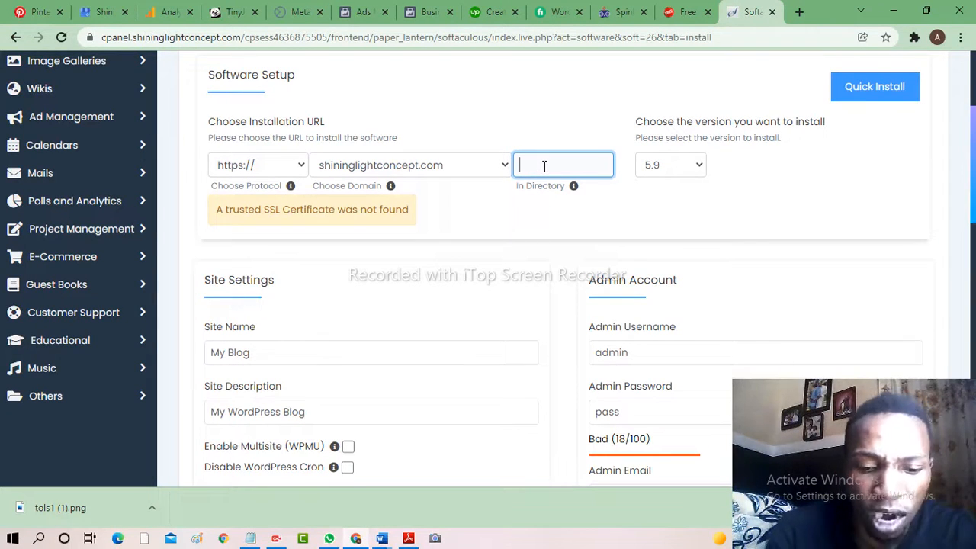
text(hotel)
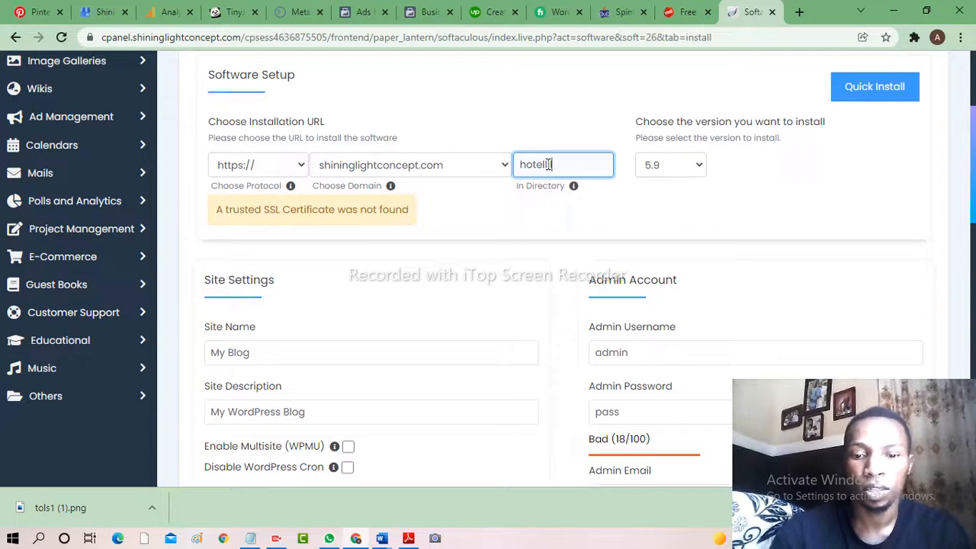
text(lll)
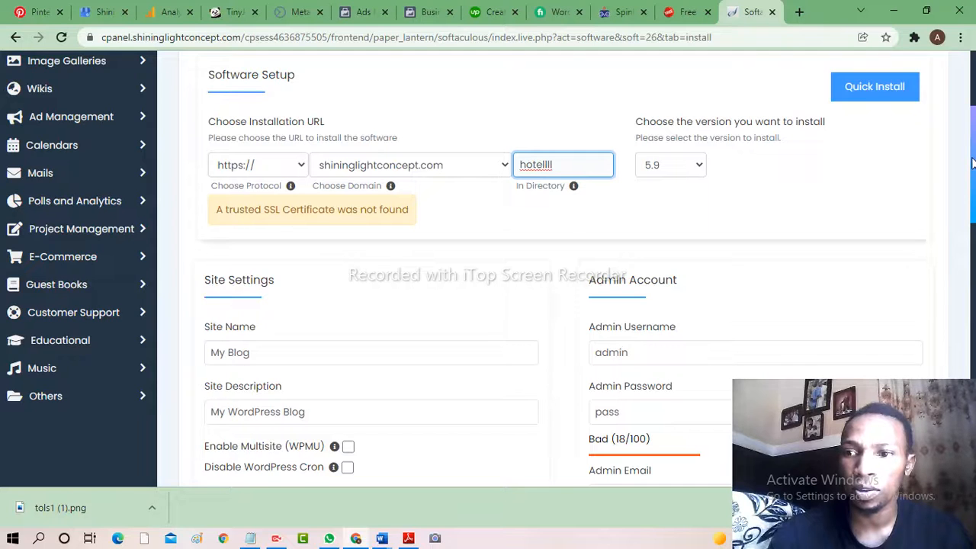
drag(972, 163, 974, 216)
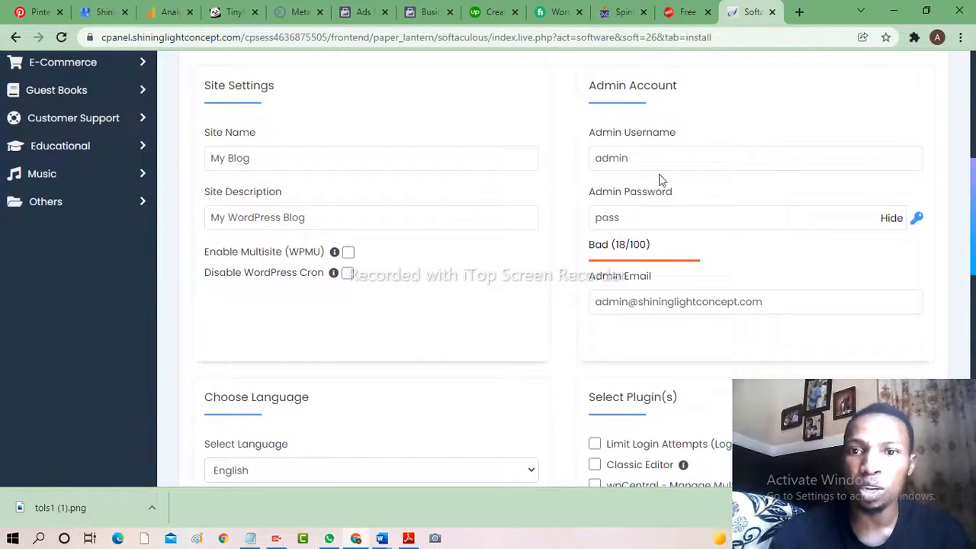
- Set the admin username to admin8
click(643, 161)
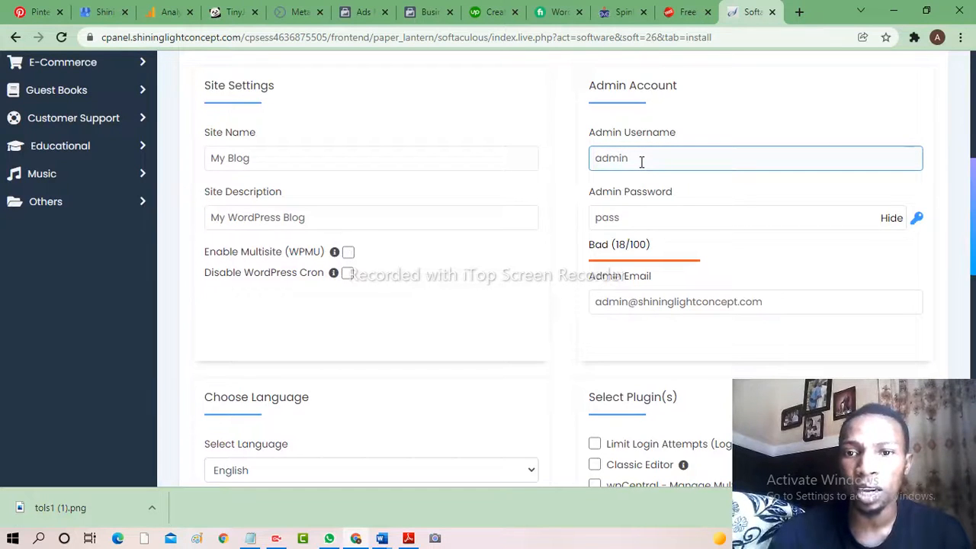
click(641, 161)
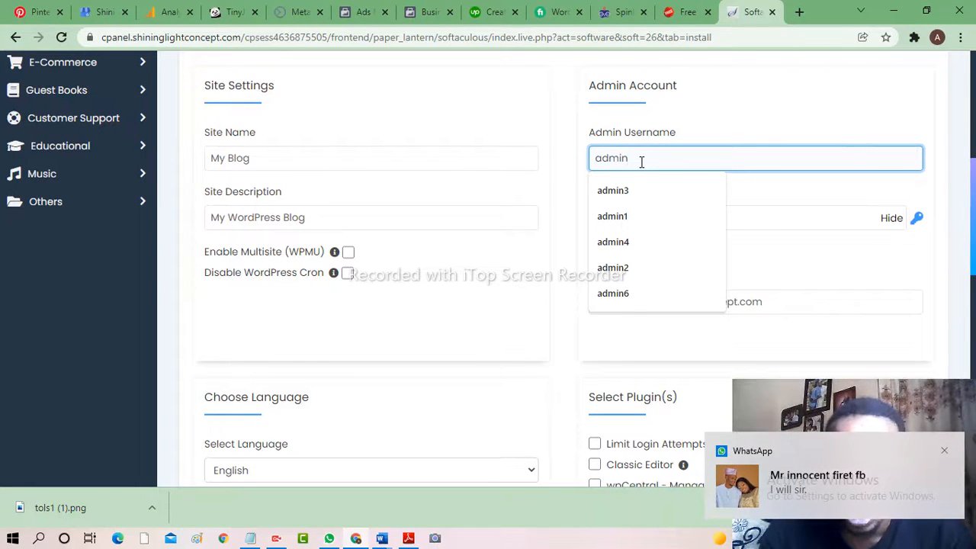
text(8)
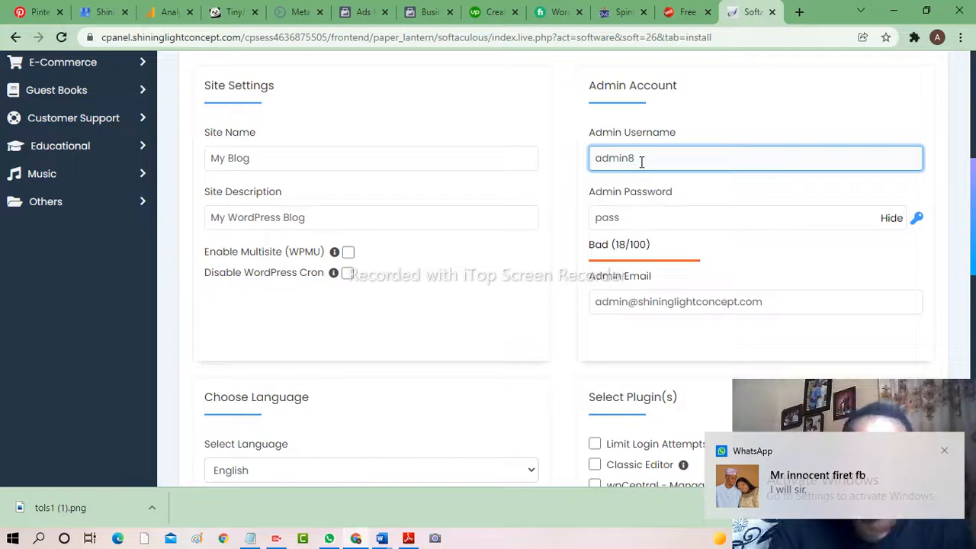
- Replace the default admin password with a new one rated Good (51/100)
click(642, 217)
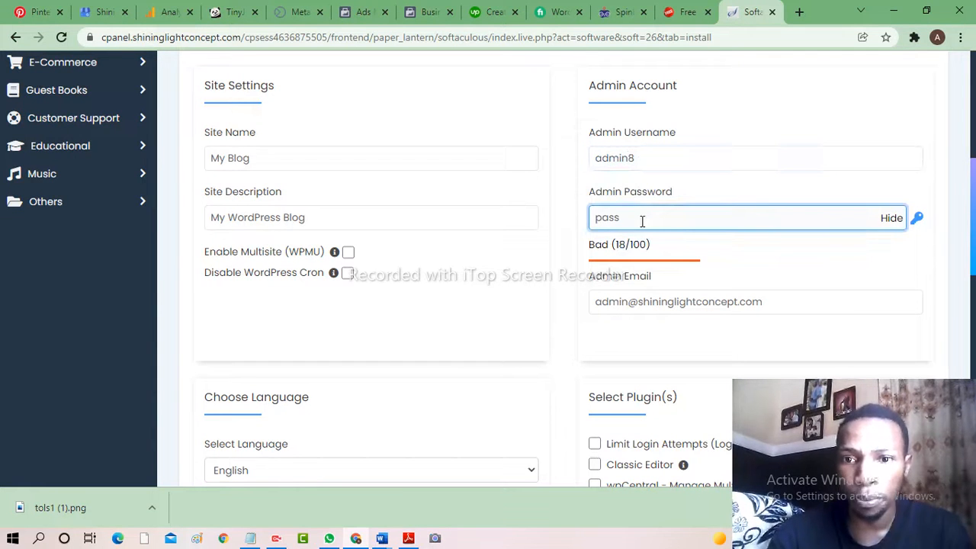
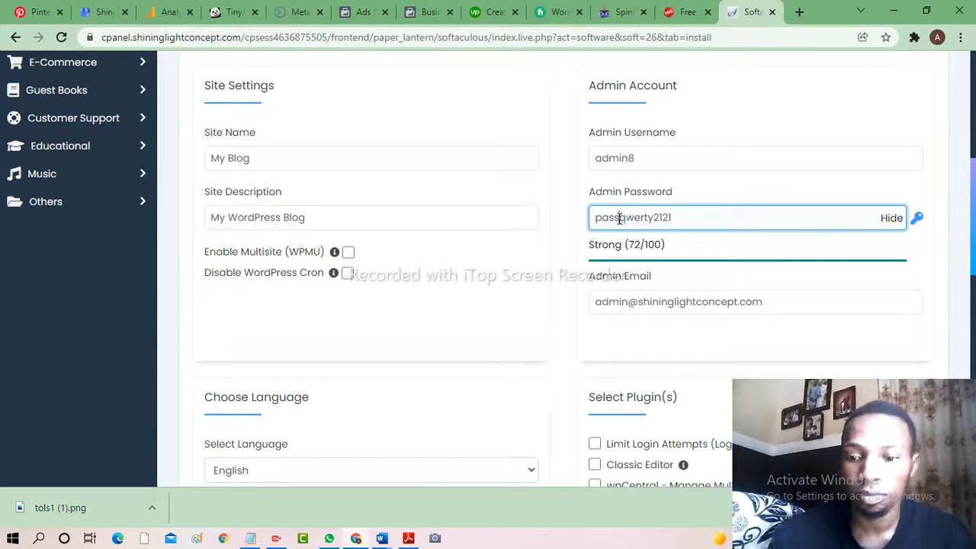
click(619, 218)
key(BackSpace)
key(BackSpace)
key(BackSpace)
key(BackSpace)
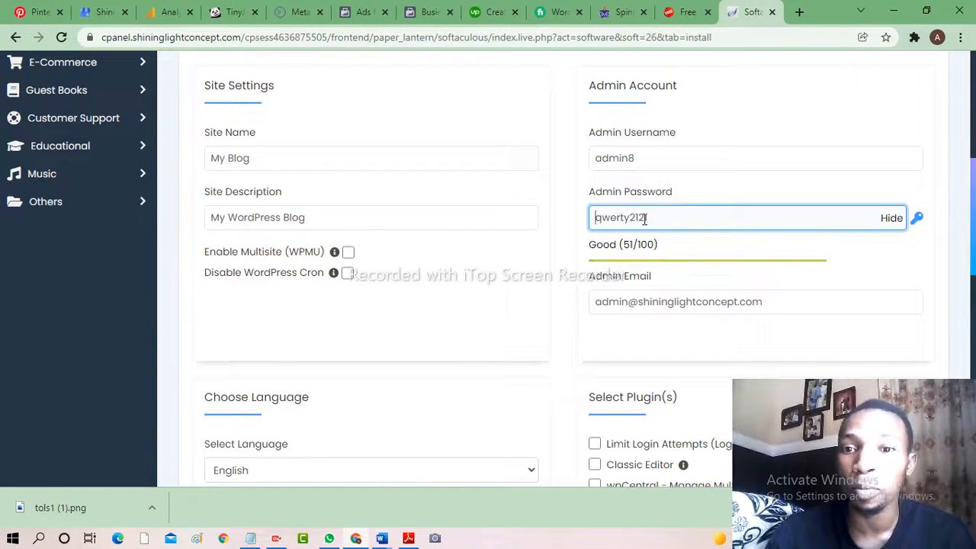
drag(974, 183, 974, 209)
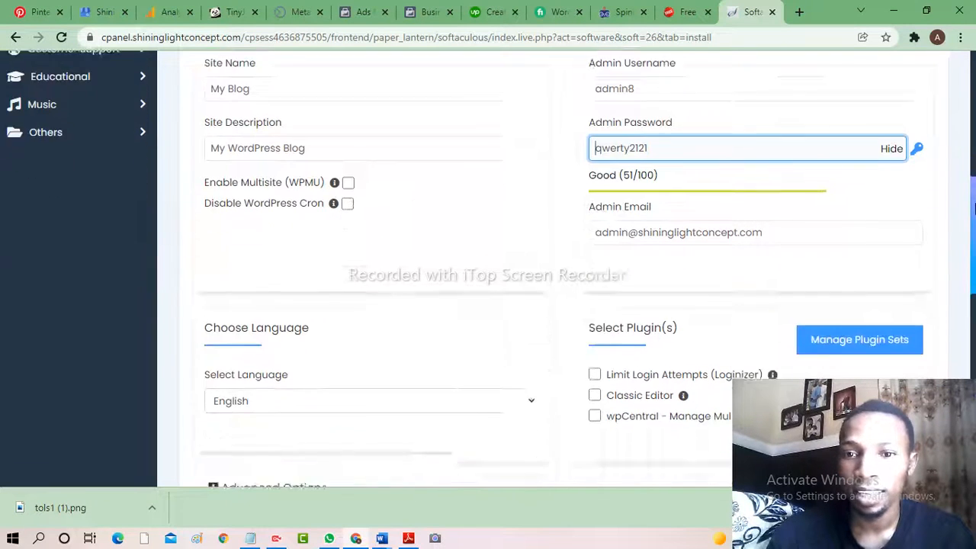
- Replace the default admin email with the owner's personal address via the autofill suggestion
scroll(974, 208, down, 1)
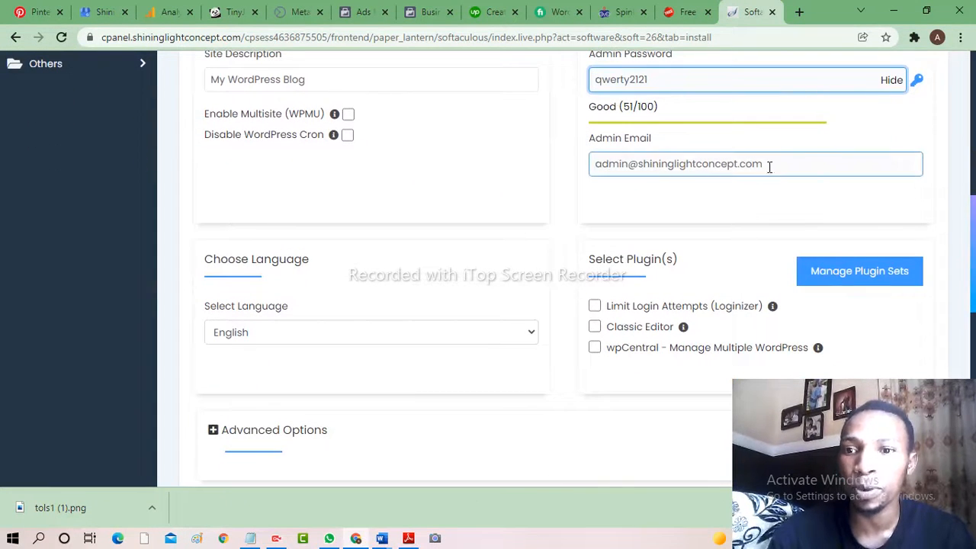
click(770, 166)
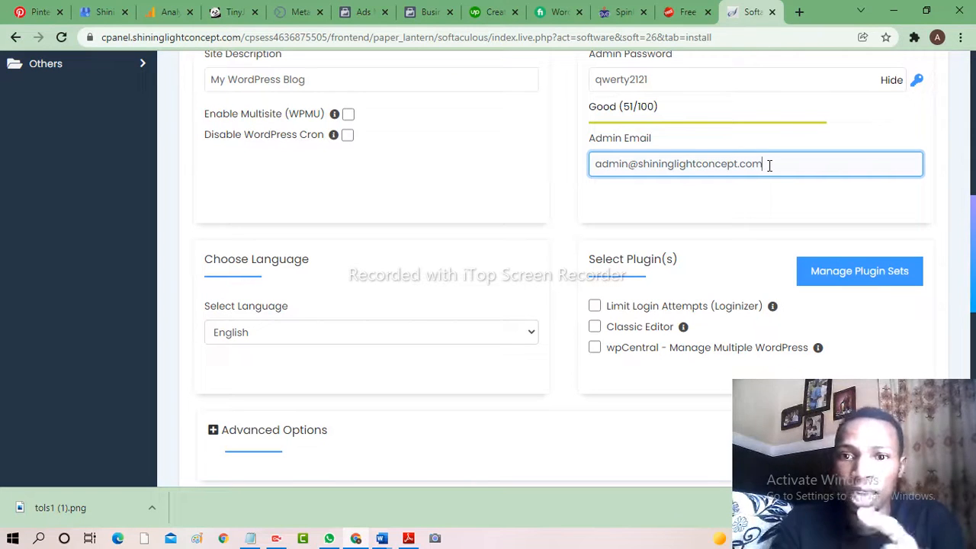
key(BackSpace)
key(BackSpace)
key(BackSpace)
key(BackSpace)
key(BackSpace)
key(BackSpace)
key(BackSpace)
key(BackSpace)
key(BackSpace)
key(BackSpace)
key(BackSpace)
key(BackSpace)
key(BackSpace)
key(BackSpace)
key(BackSpace)
key(BackSpace)
key(BackSpace)
key(BackSpace)
key(BackSpace)
key(BackSpace)
key(BackSpace)
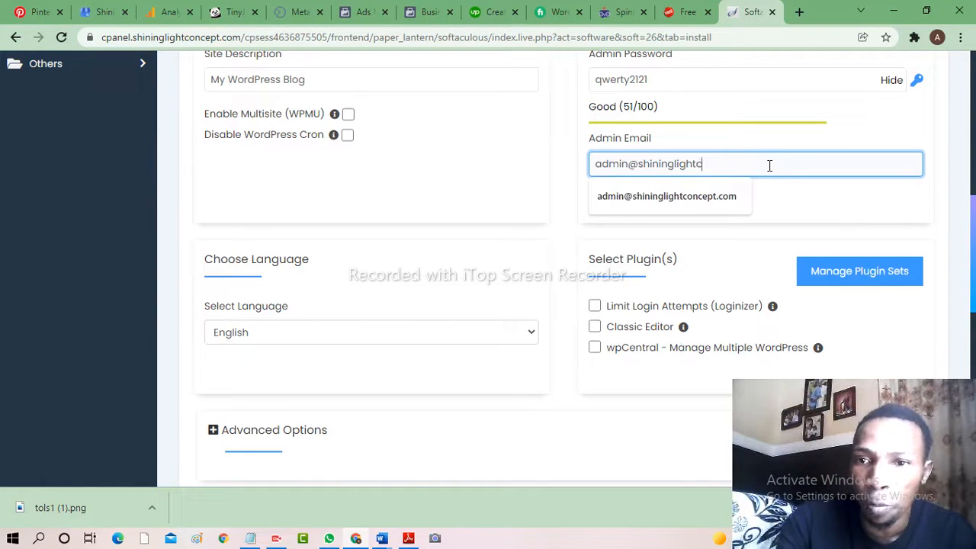
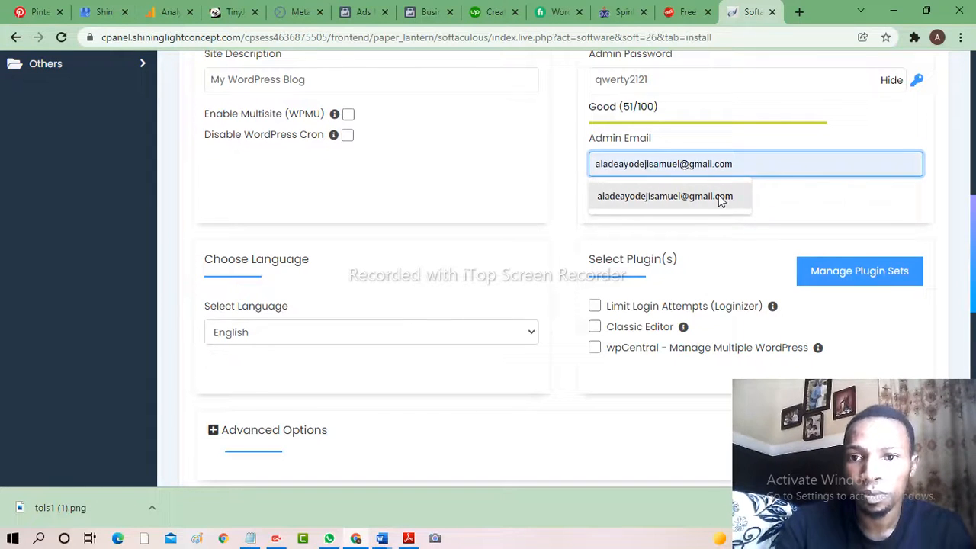
click(718, 197)
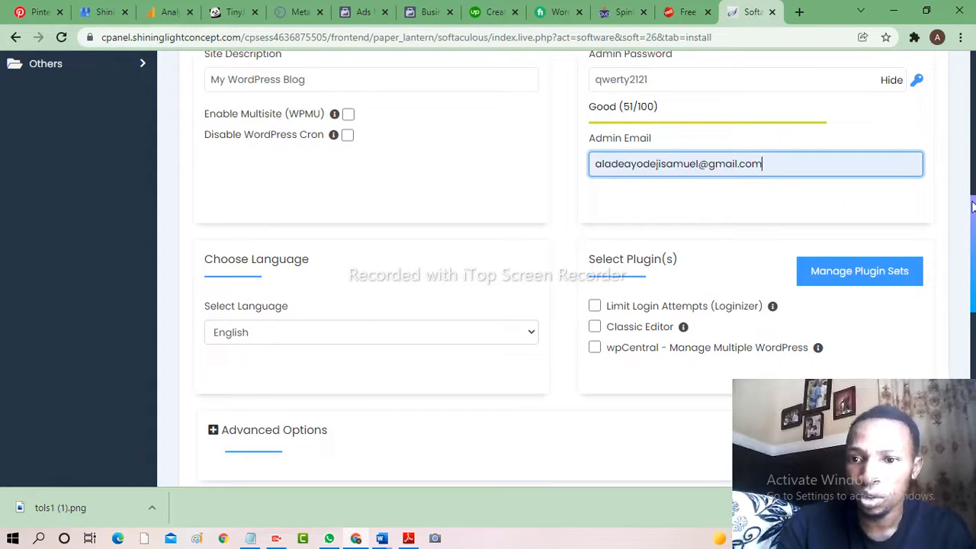
drag(973, 206, 973, 376)
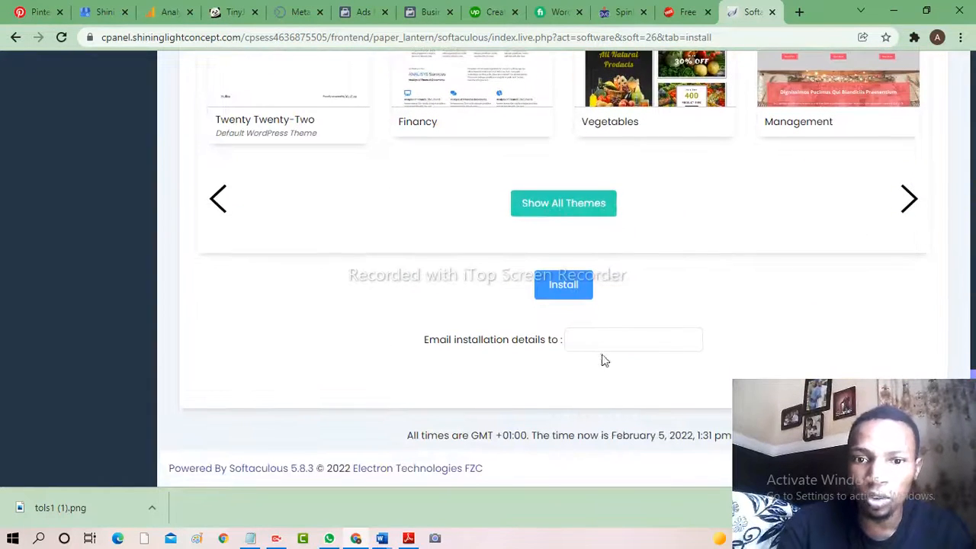
- Submit the form to install WordPress at shininglightconcept.com/hotellll
click(565, 288)
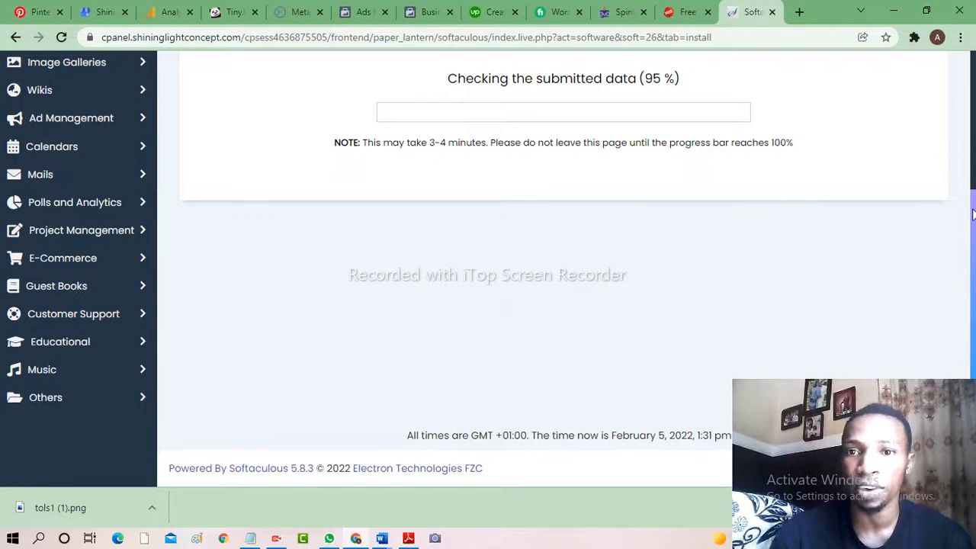
- Scroll up to follow the hotellll install progress toward the 'installed successfully' message
drag(971, 215, 965, 72)
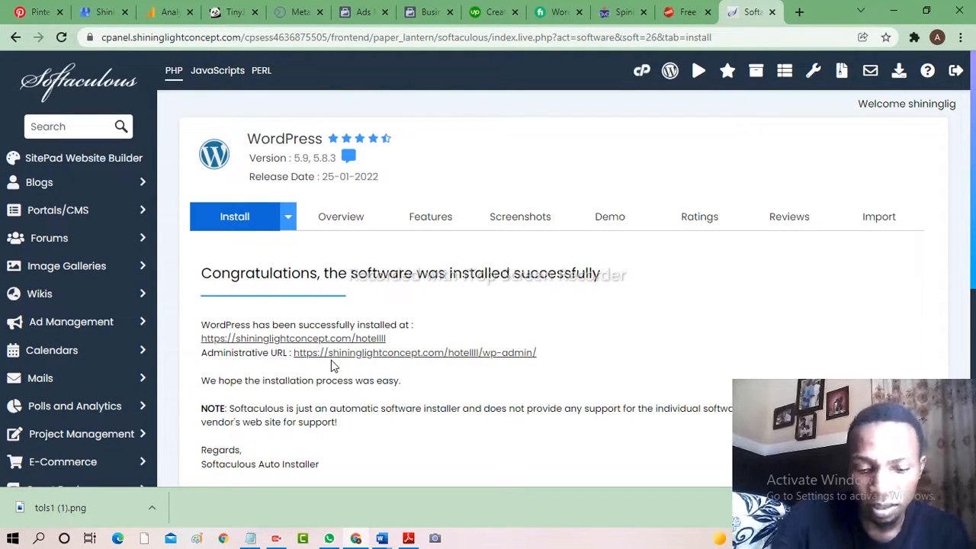
- Open the Administrative URL and the hotellll site URL each in its own new tab
right_click(444, 355)
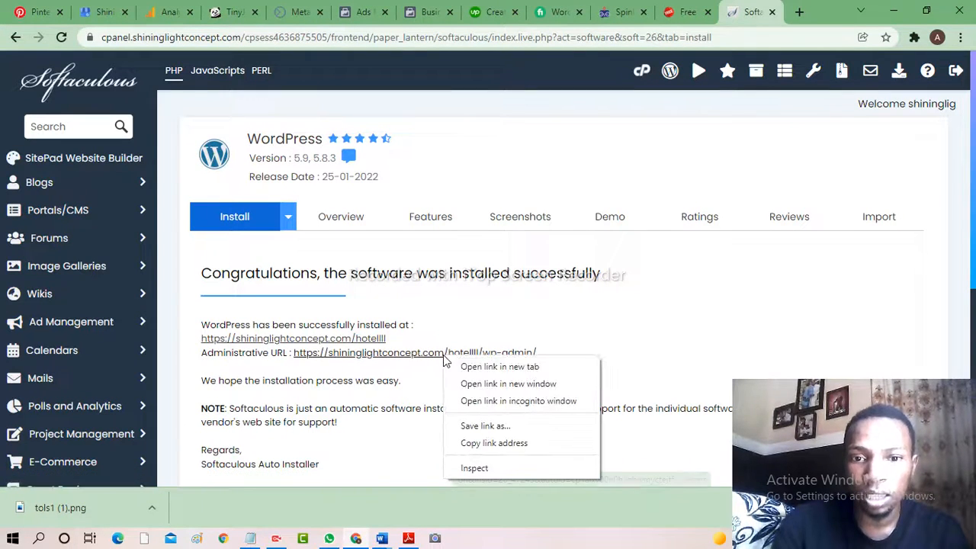
click(465, 367)
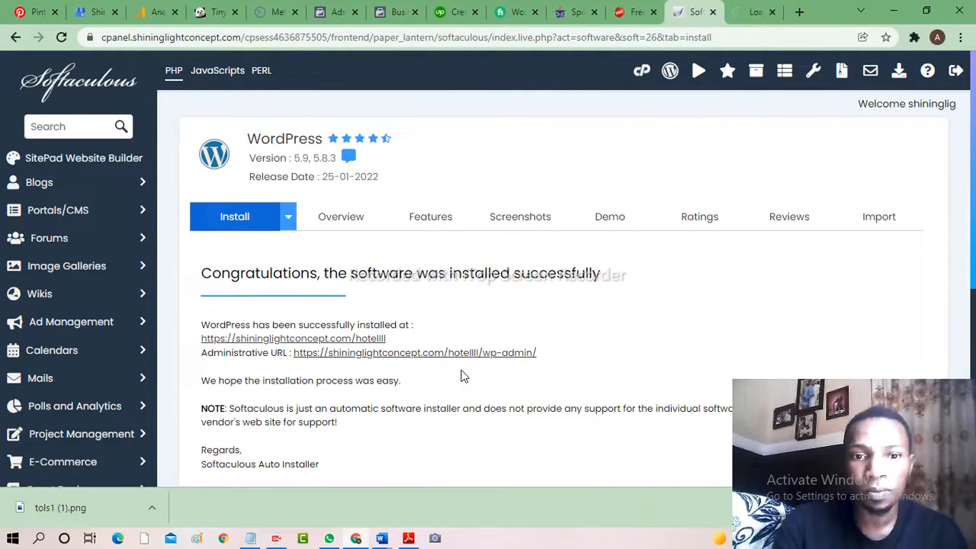
right_click(338, 343)
click(361, 353)
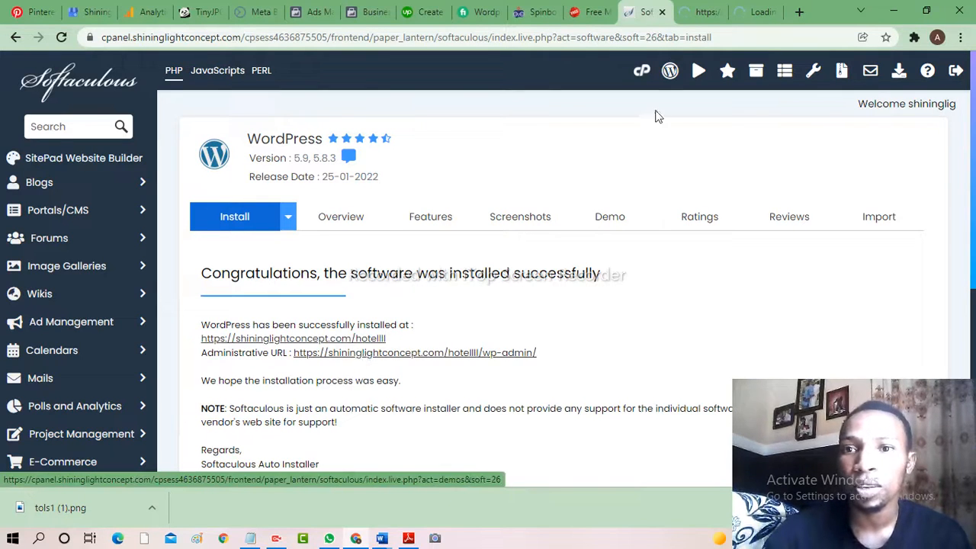
- Check the loading admin and site tabs, then return to the installation summary
click(708, 17)
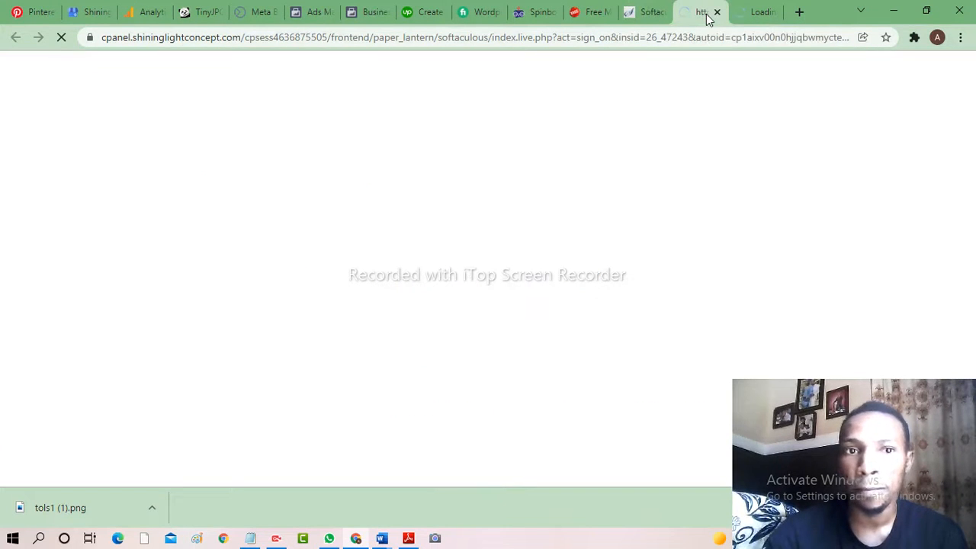
click(766, 17)
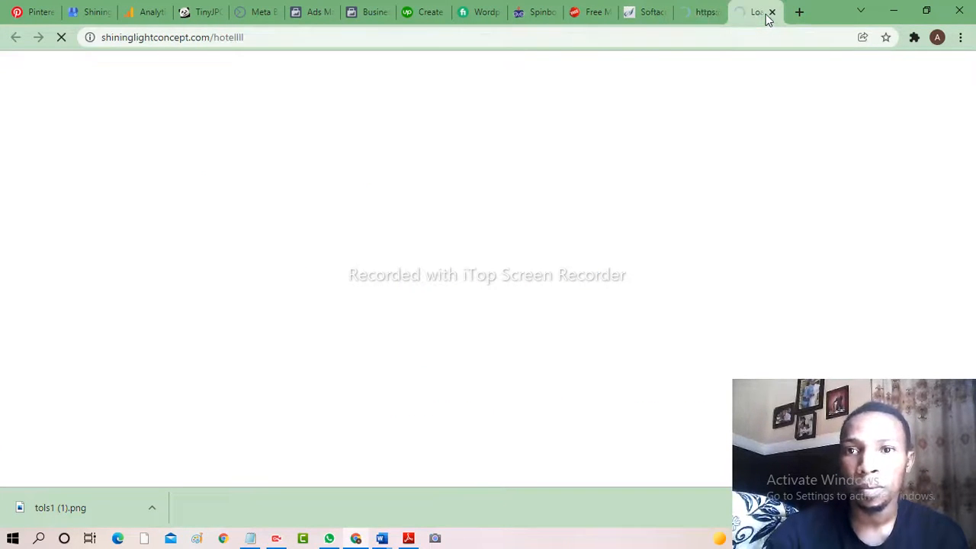
click(649, 17)
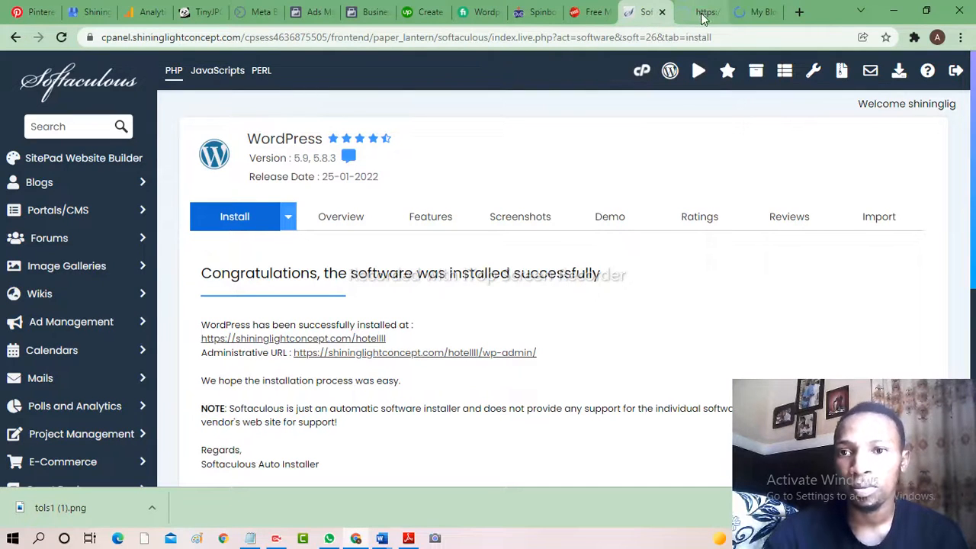
- Show the My Blog front page and scroll to the Hello world! post dated February 5, 2022
click(760, 14)
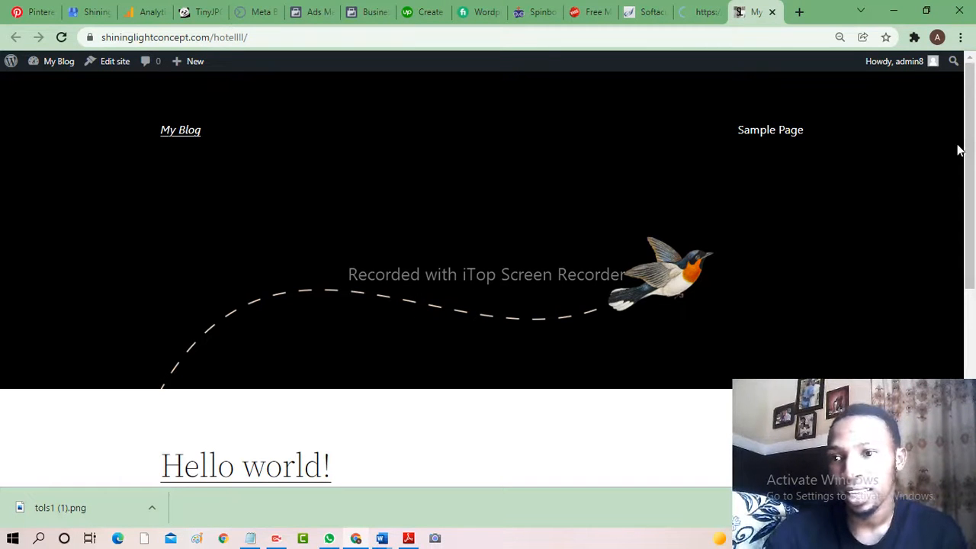
drag(967, 117, 973, 194)
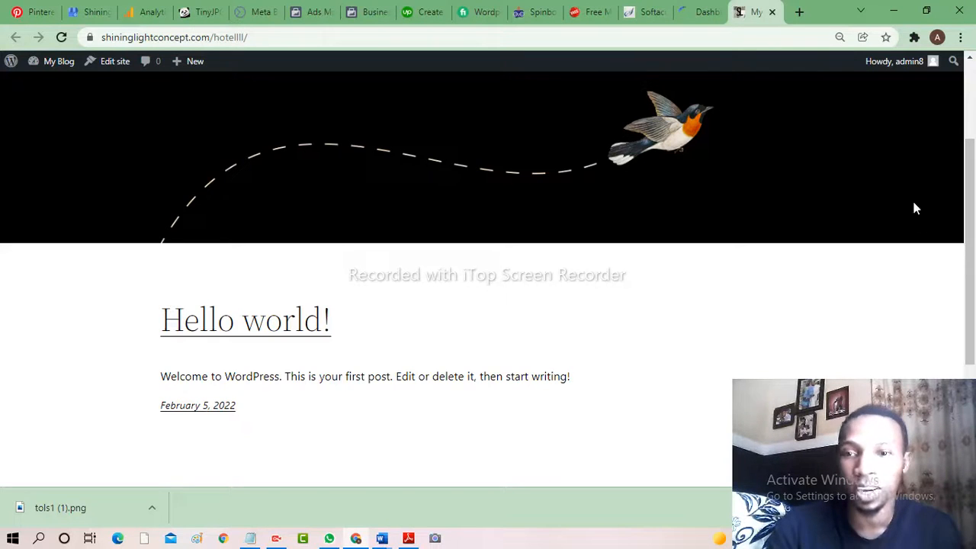
- Show the admin dashboard at shininglightconcept.com/hotellll/wp-admin/
click(706, 17)
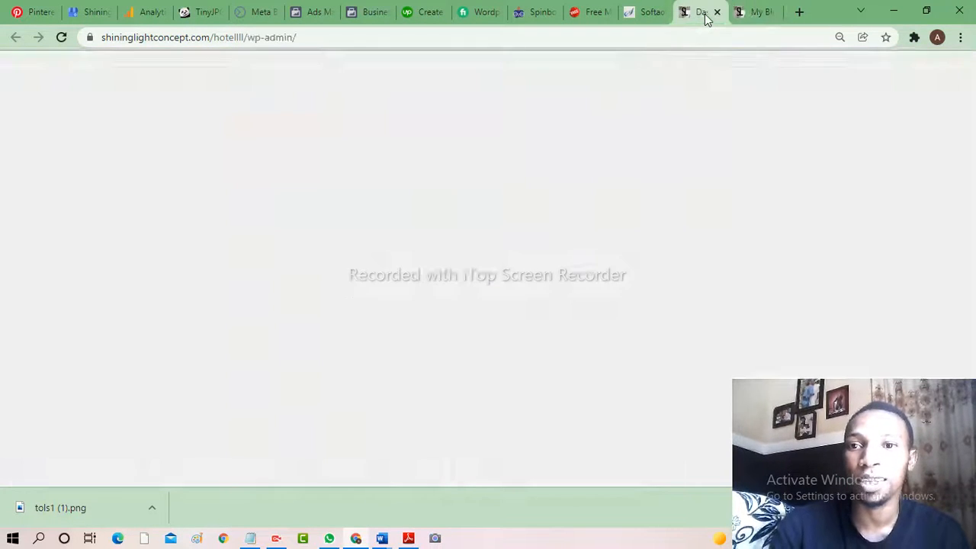